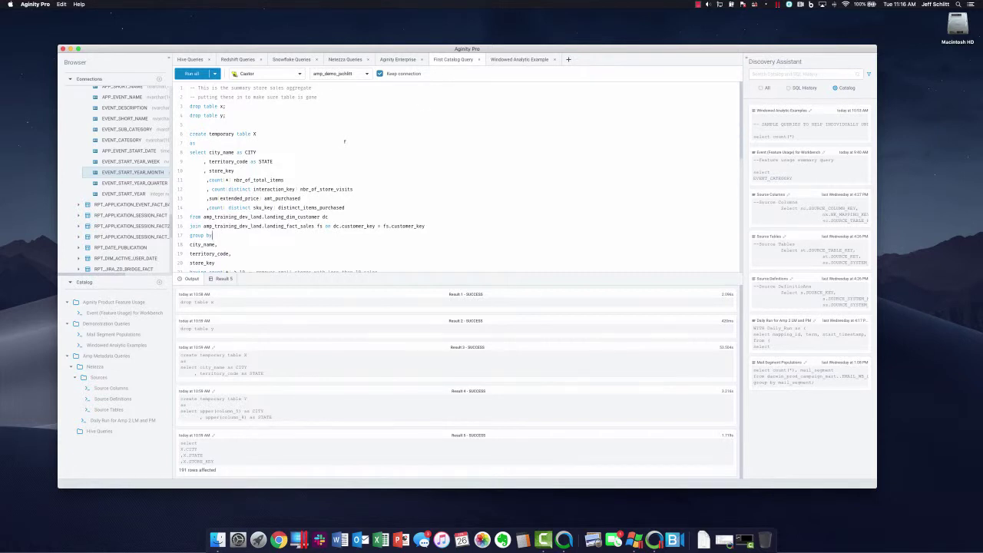
# - Review the First Catalog Query script, from the table drops and temporary tables X and Y to the final join query
pyautogui.scroll(-10, 287, 164)
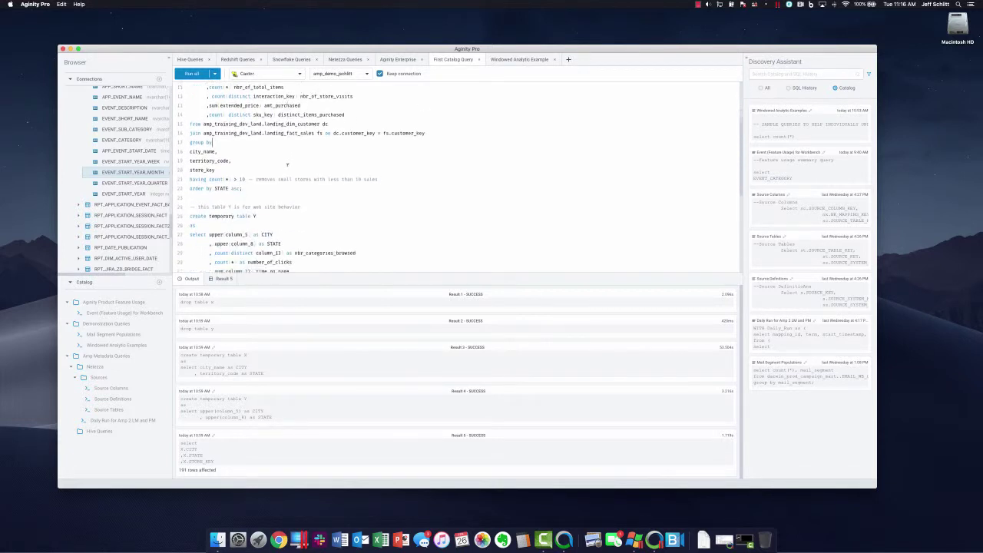
pyautogui.scroll(-6, 287, 165)
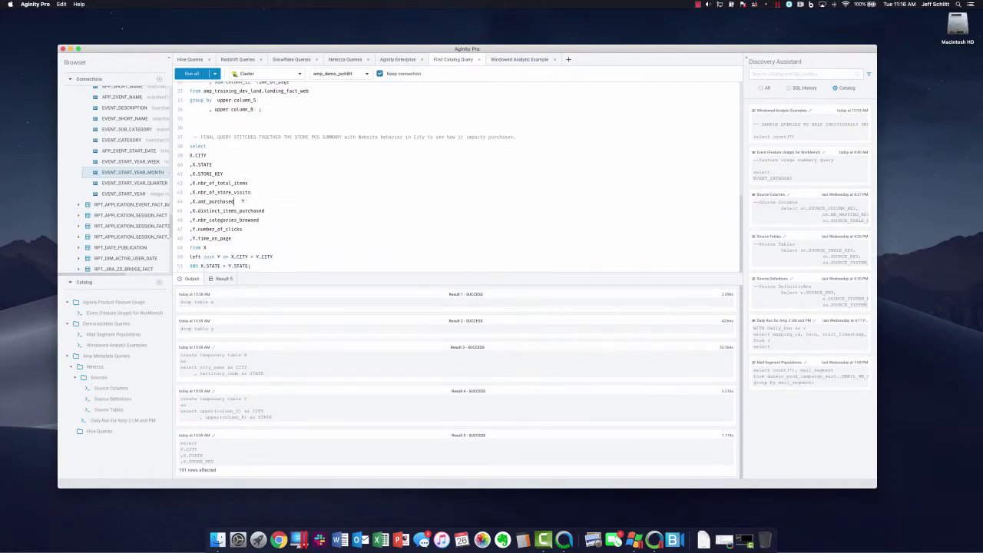
pyautogui.click(281, 212)
pyautogui.scroll(1, 233, 235)
pyautogui.scroll(5, 278, 241)
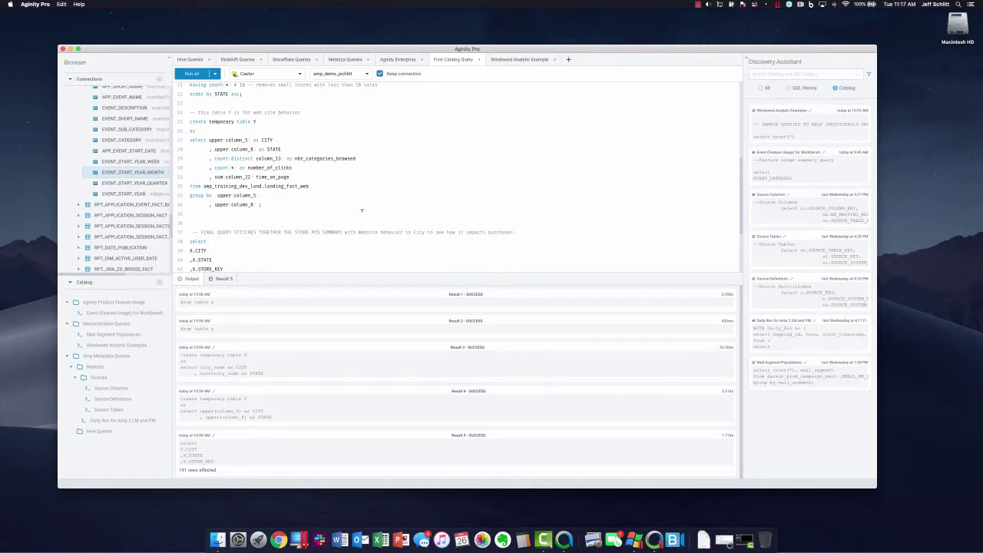
pyautogui.scroll(7, 362, 210)
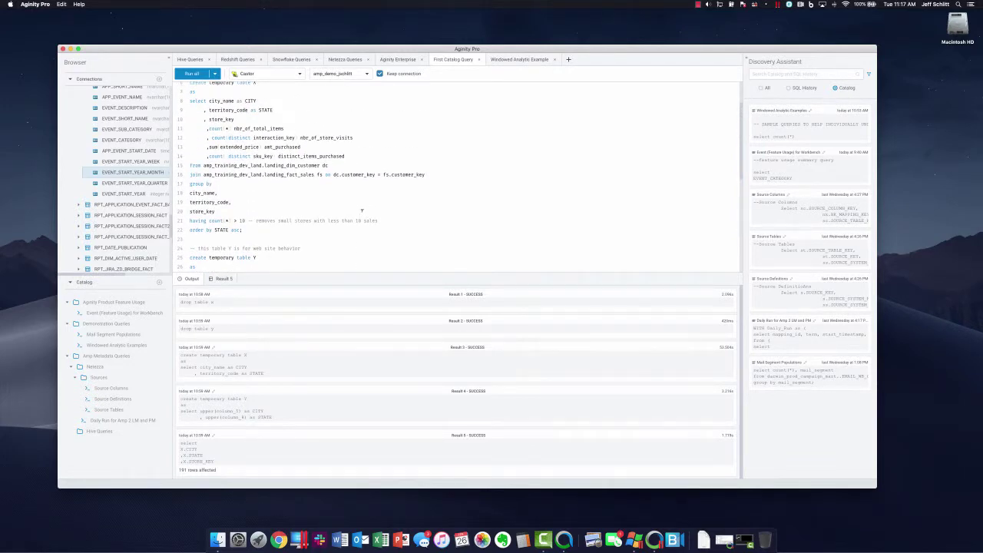
pyautogui.scroll(3, 362, 210)
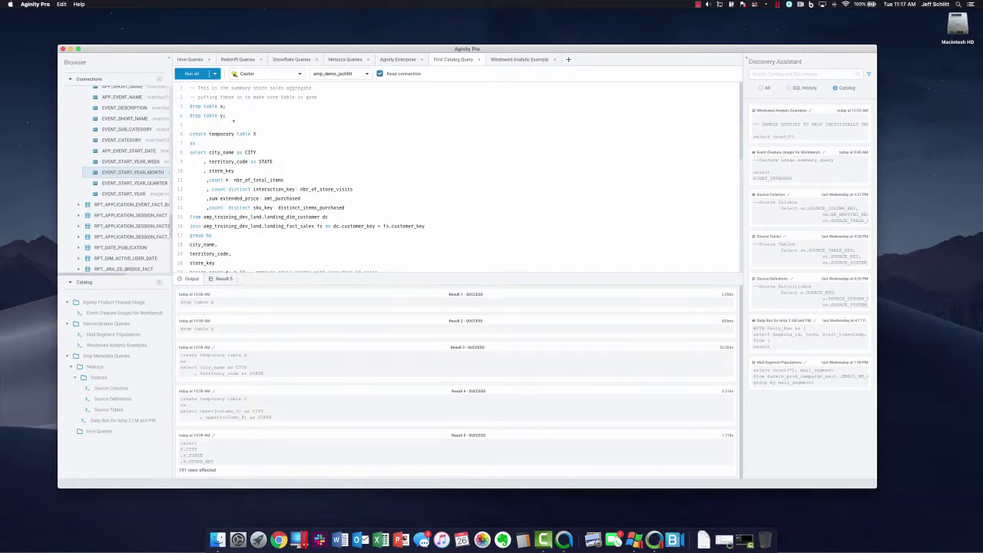
pyautogui.moveTo(228, 116); pyautogui.dragTo(189, 106)
pyautogui.click(323, 133)
pyautogui.scroll(-1, 323, 134)
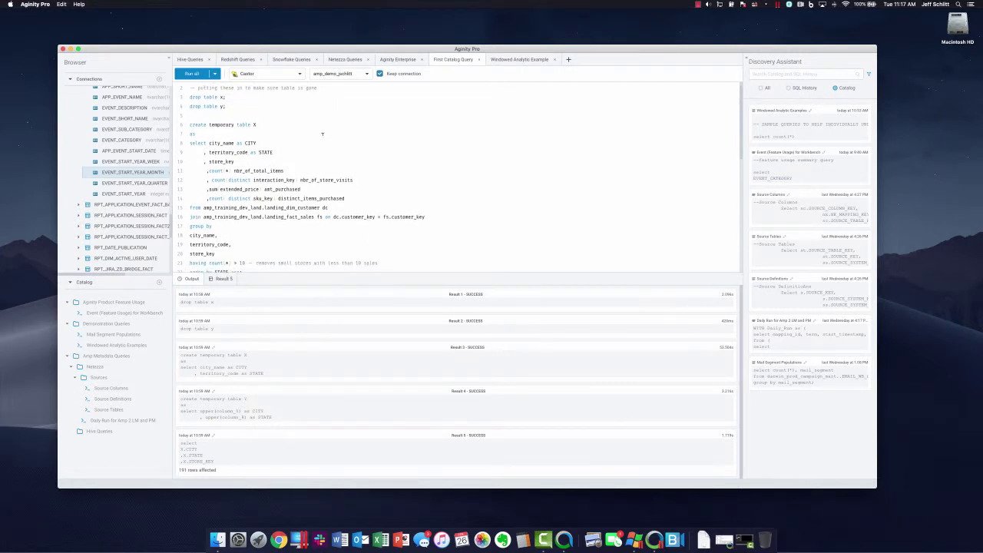
pyautogui.scroll(-8, 346, 172)
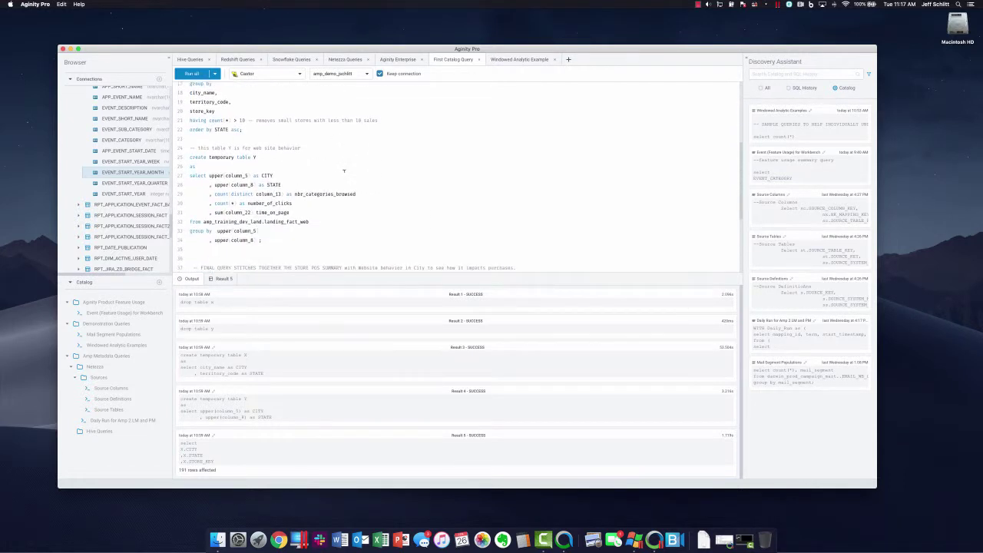
pyautogui.scroll(-7, 349, 173)
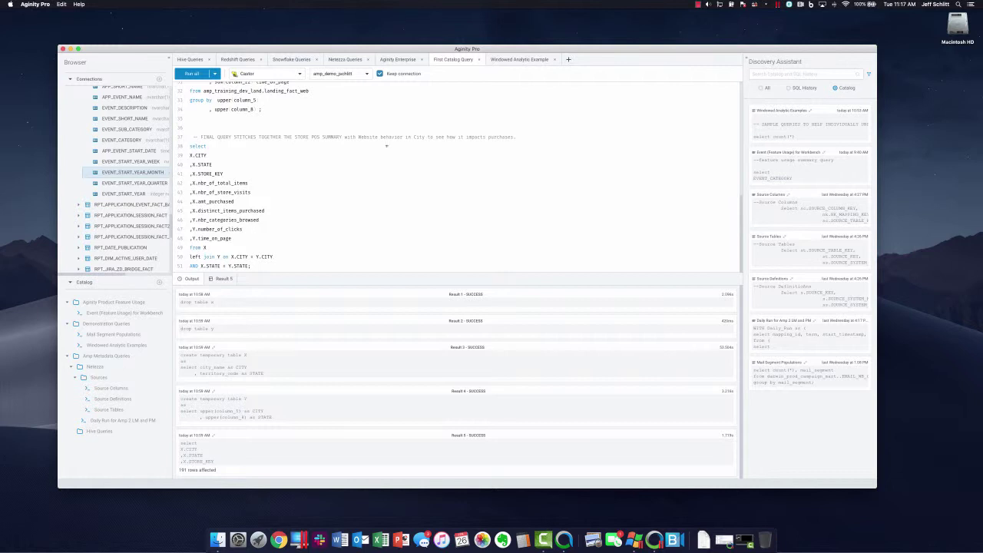
# - Start saving the entire First Catalog Query script as a catalog item named "My First Sales Aggregate"
pyautogui.scroll(10, 386, 145)
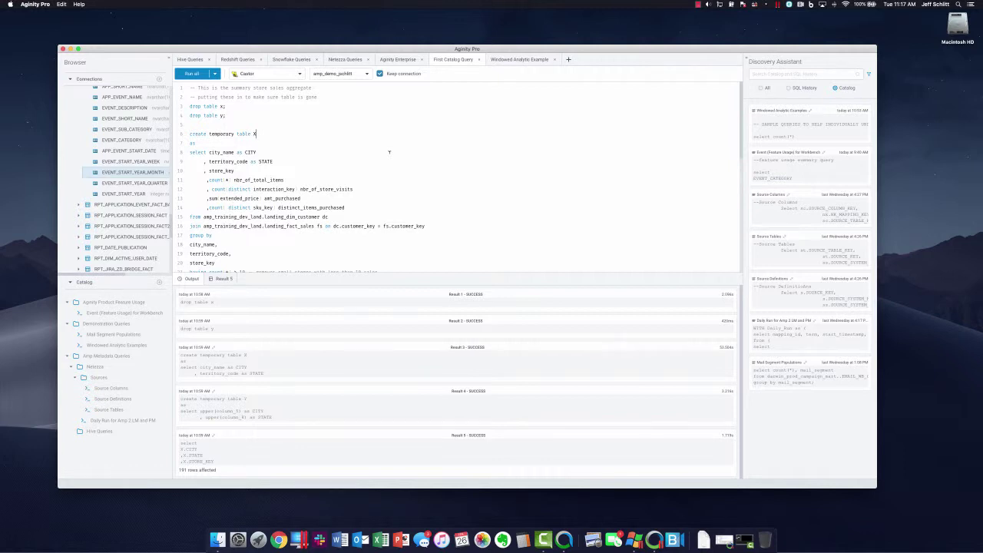
pyautogui.press('super+a')
pyautogui.rightClick(385, 152)
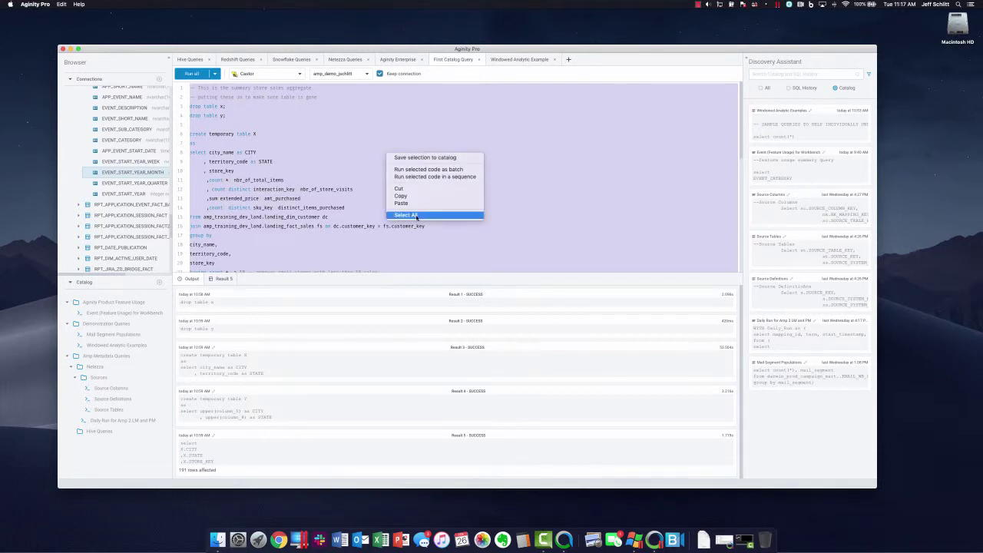
pyautogui.click(411, 158)
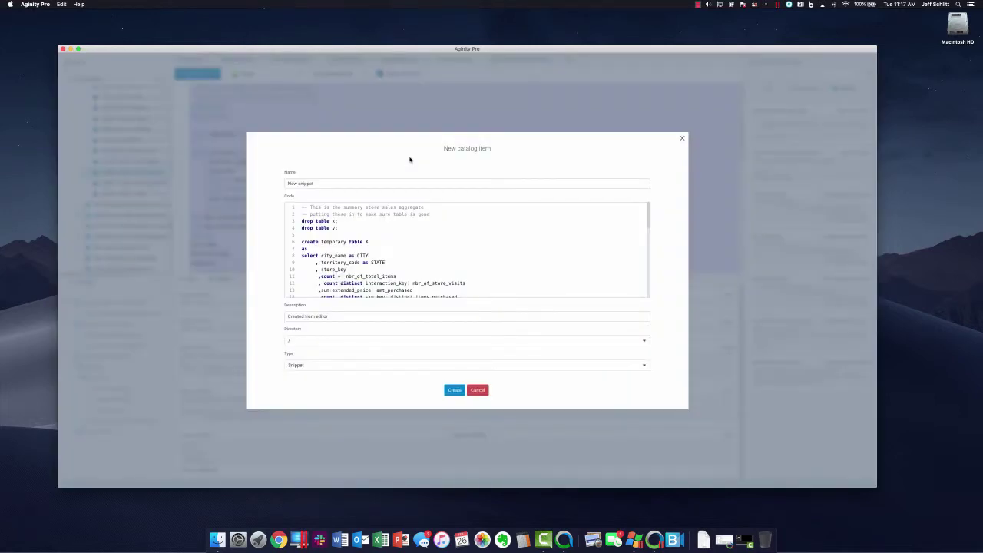
pyautogui.moveTo(315, 183); pyautogui.dragTo(290, 182)
pyautogui.press('BackSpace')
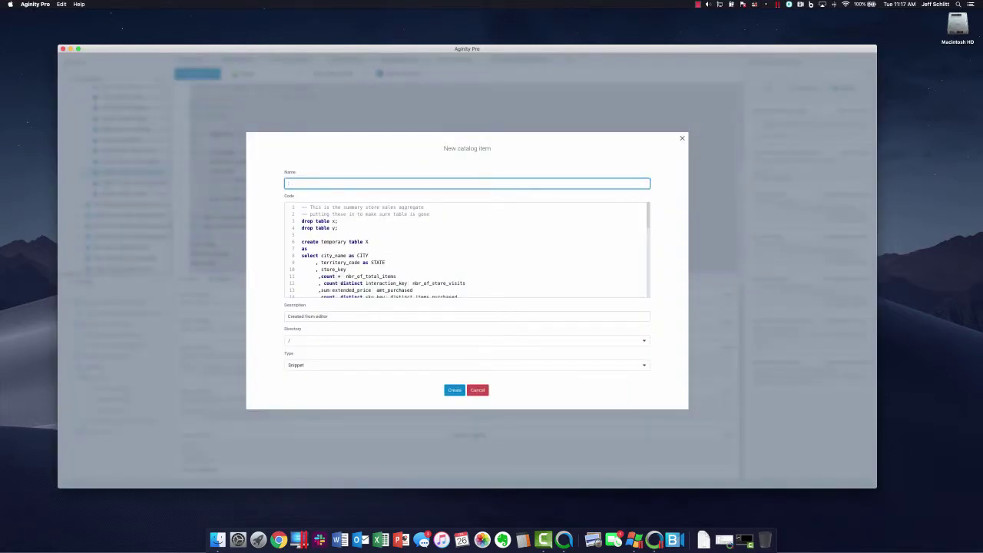
pyautogui.write('My First')
pyautogui.press('BackSpace')
pyautogui.write('Sales Aggregate')
# - Set the new catalog item's directory to Demonstration Queries and create it
pyautogui.click(314, 342)
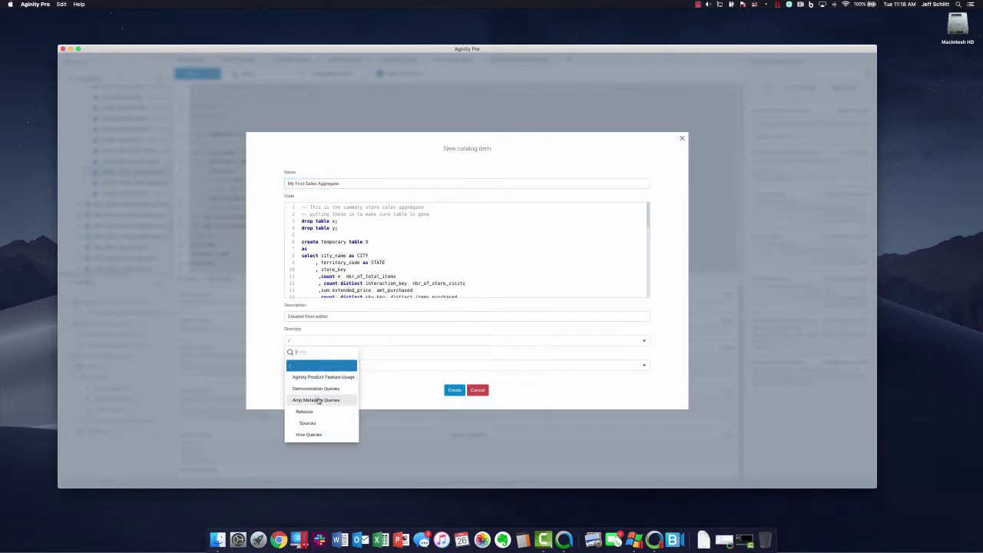
pyautogui.click(315, 389)
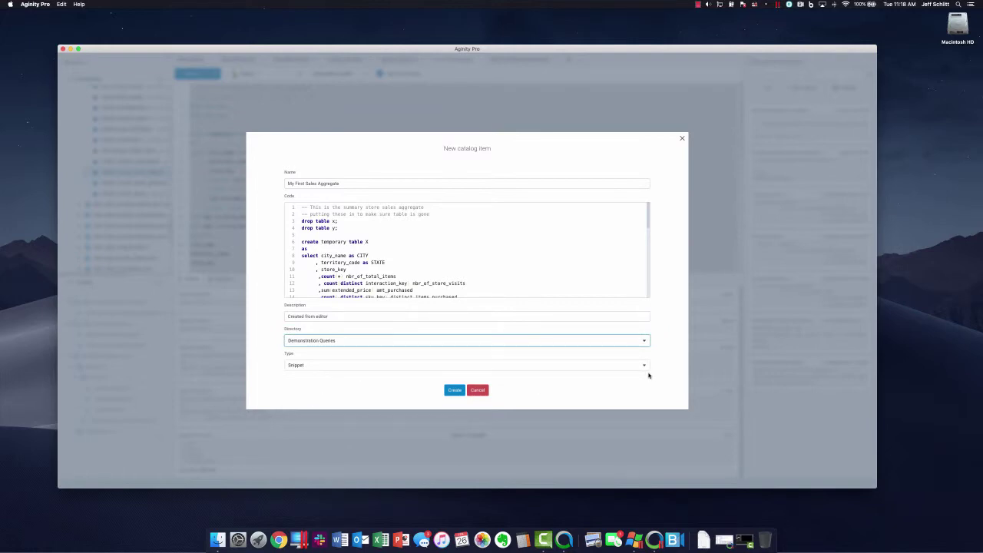
pyautogui.click(454, 389)
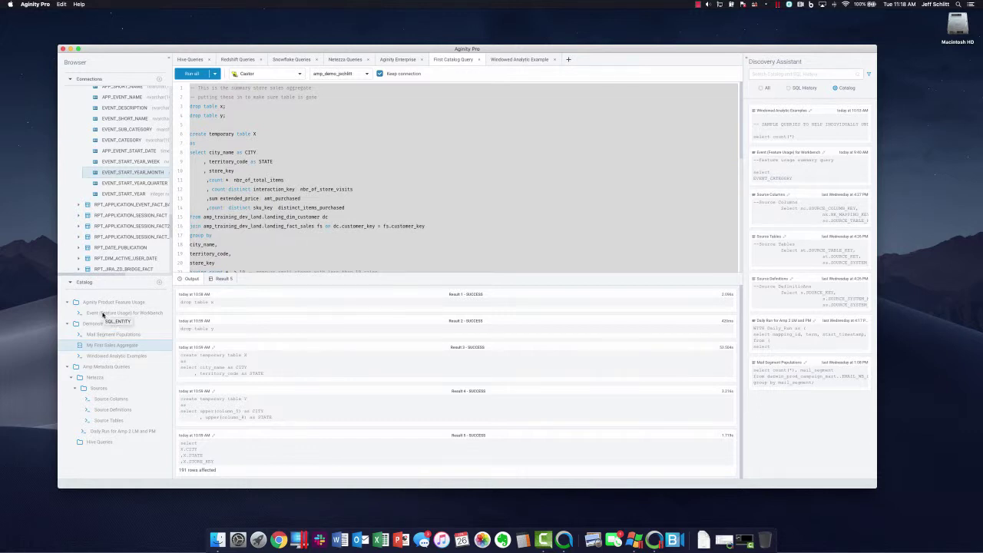
# - Preview the "Event (Feature Usage) for Workbench" catalog entry, read through its code, and open it in a new query tab
pyautogui.moveTo(101, 318)
pyautogui.mouseDown()
pyautogui.moveTo(86, 304)
pyautogui.moveTo(112, 304)
pyautogui.moveTo(96, 306)
pyautogui.mouseUp()
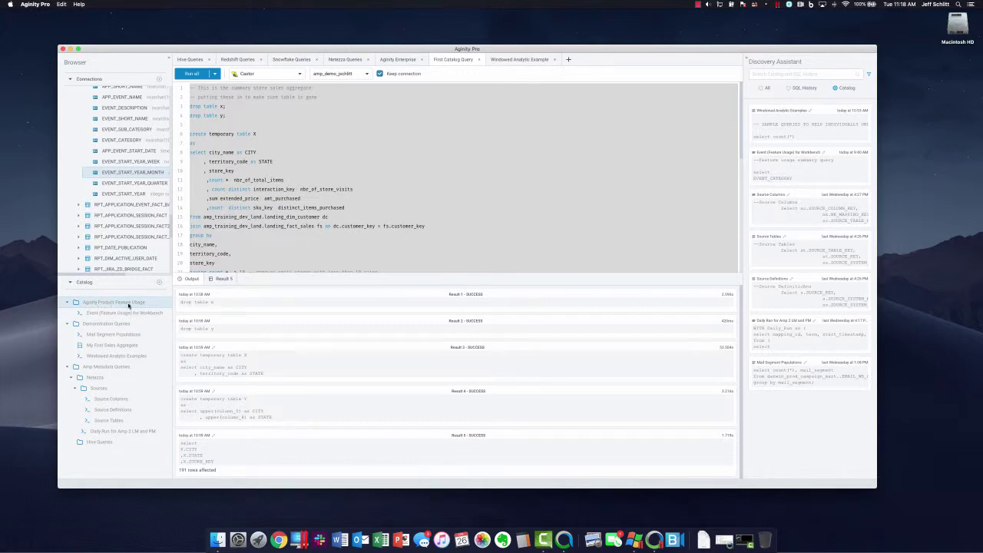
pyautogui.click(126, 314)
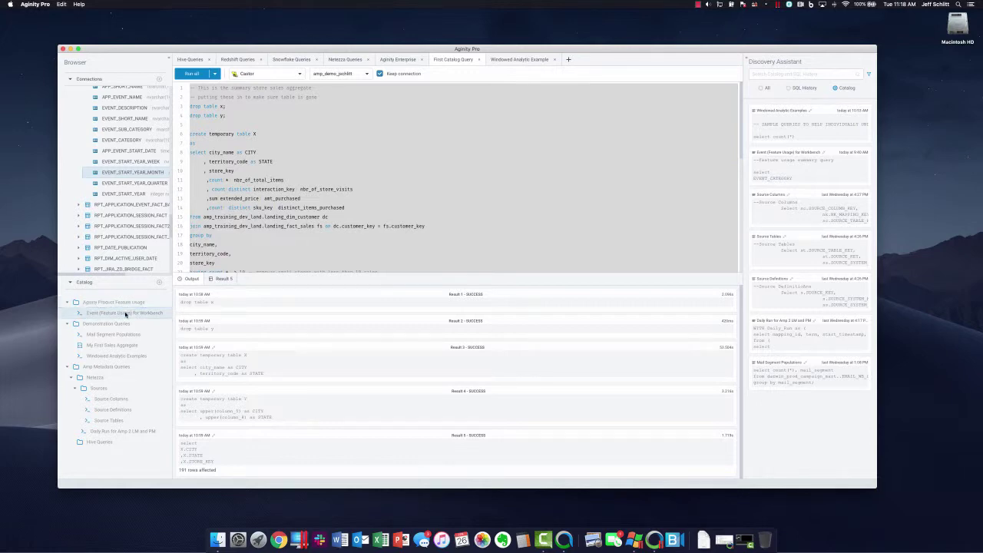
pyautogui.rightClick(126, 313)
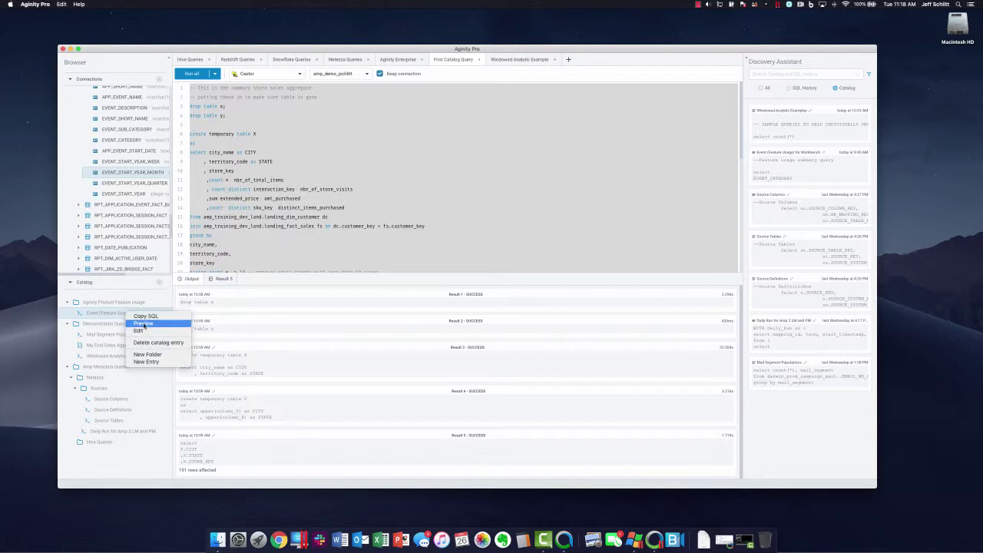
pyautogui.click(143, 324)
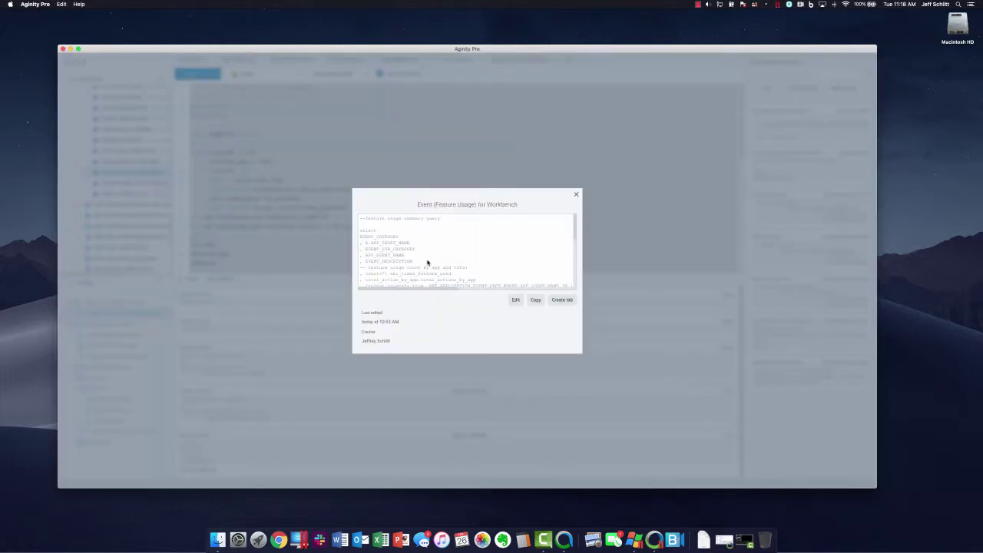
pyautogui.scroll(-6, 428, 263)
pyautogui.scroll(-2, 428, 263)
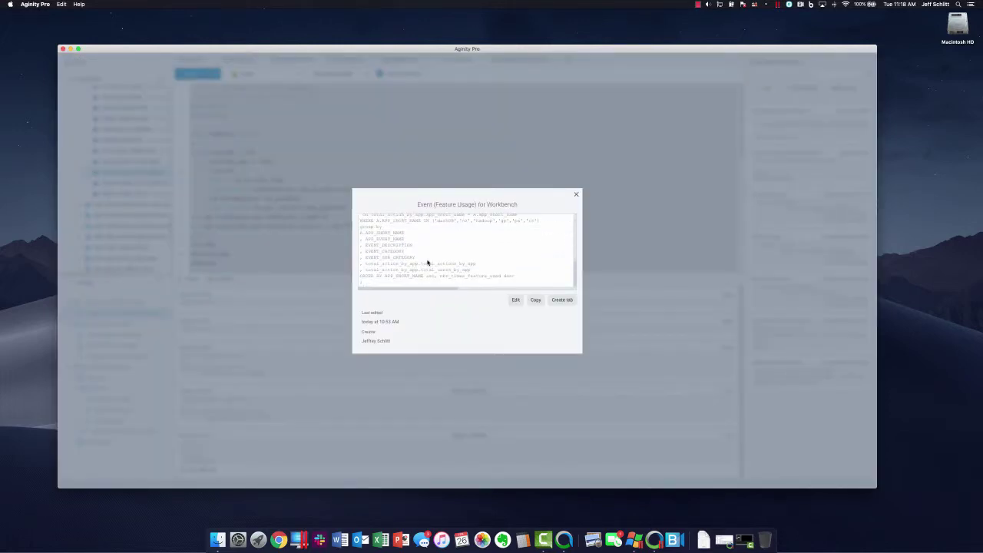
pyautogui.scroll(5, 428, 263)
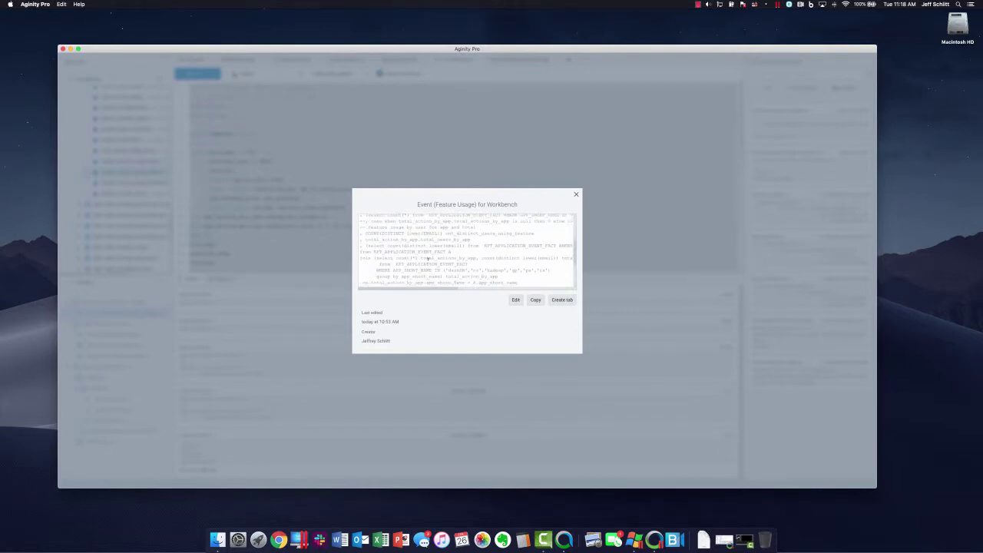
pyautogui.click(565, 299)
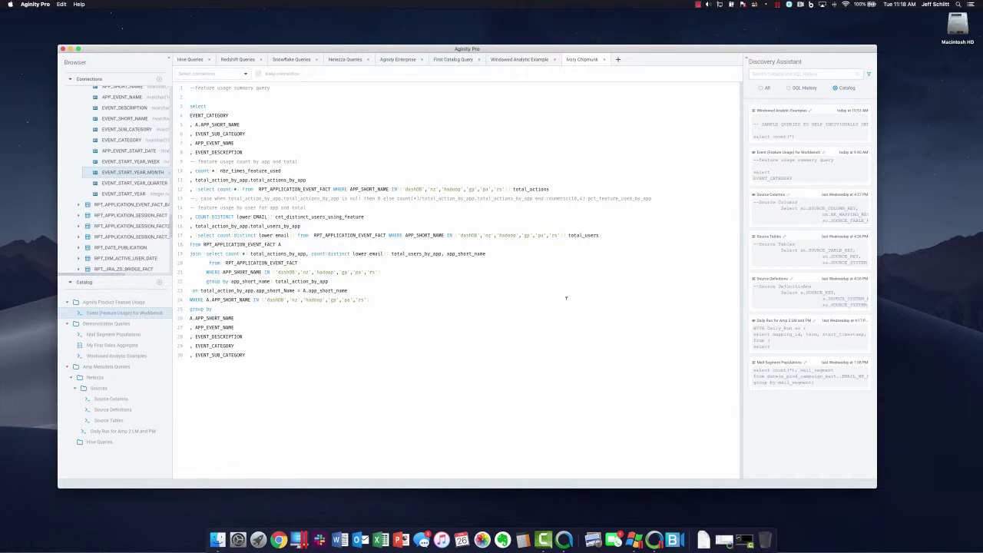
pyautogui.moveTo(275, 365); pyautogui.dragTo(183, 108)
pyautogui.click(334, 364)
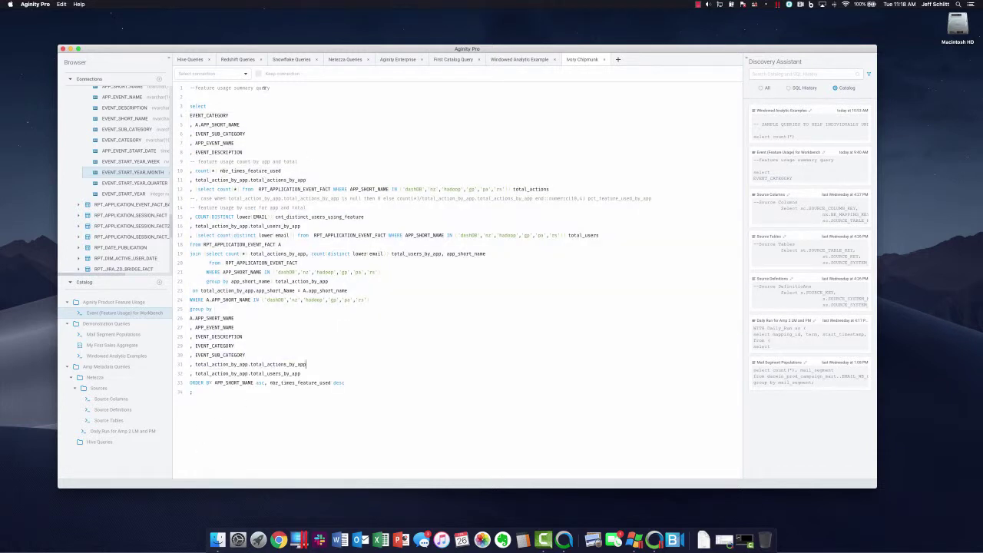
# - Connect the feature usage query to TF12 with the DARWIN_PROD_REPORT_MART database and run it
pyautogui.click(237, 75)
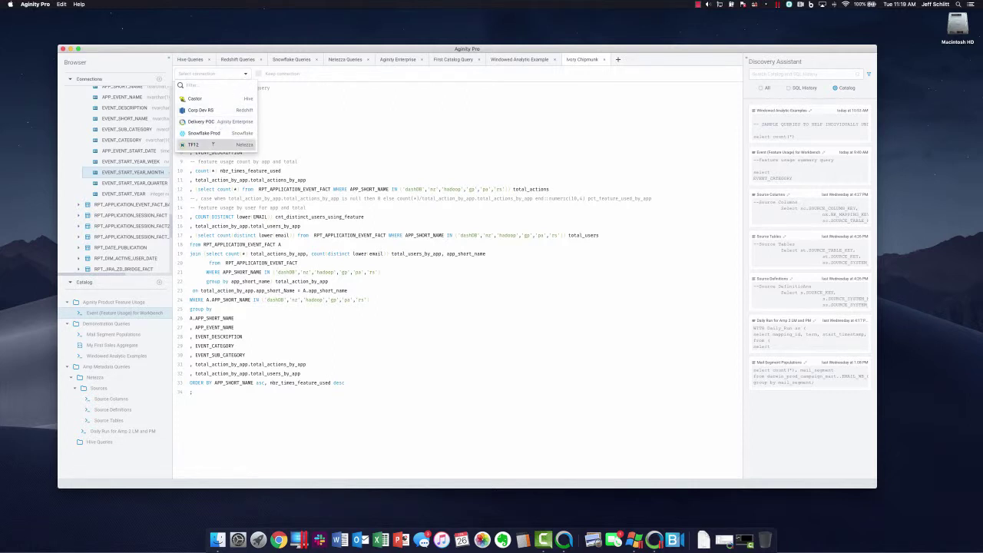
pyautogui.click(197, 144)
pyautogui.click(356, 74)
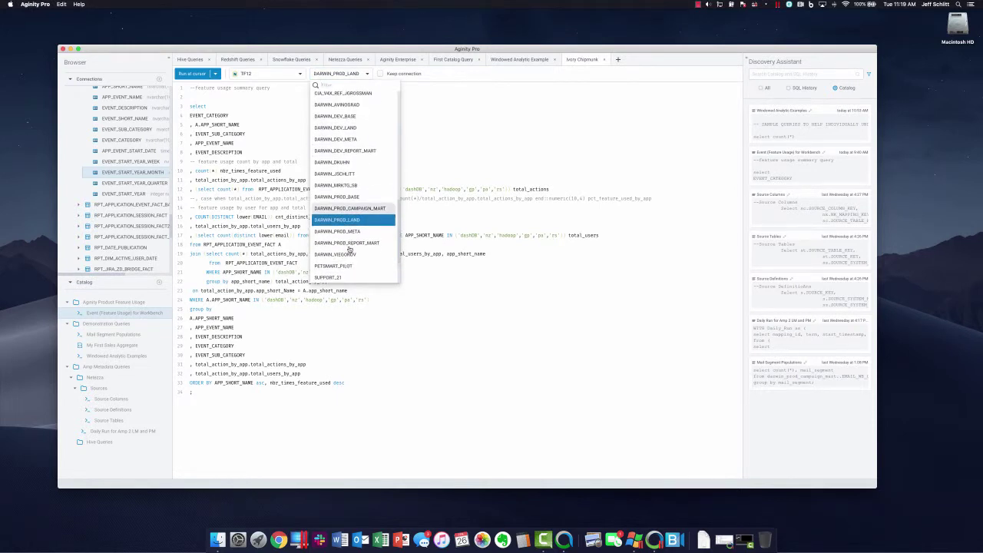
pyautogui.click(334, 246)
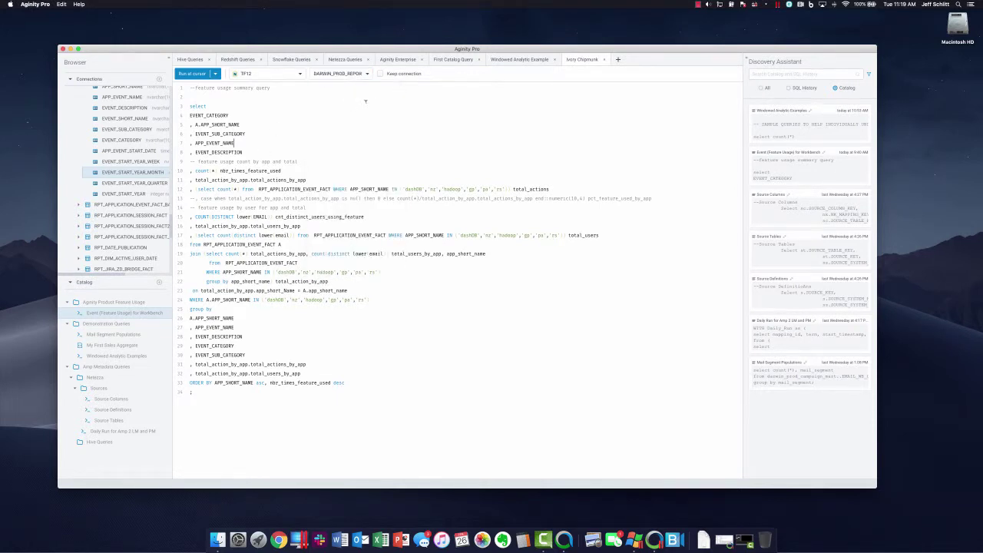
pyautogui.press('super+Return')
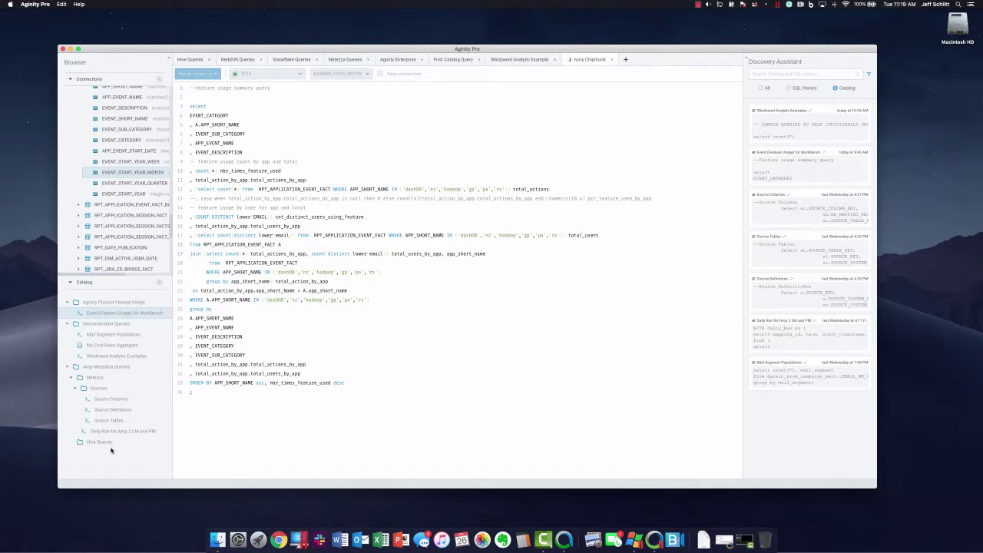
# - Create a top-level catalog folder named "Sample Folder"
pyautogui.click(160, 284)
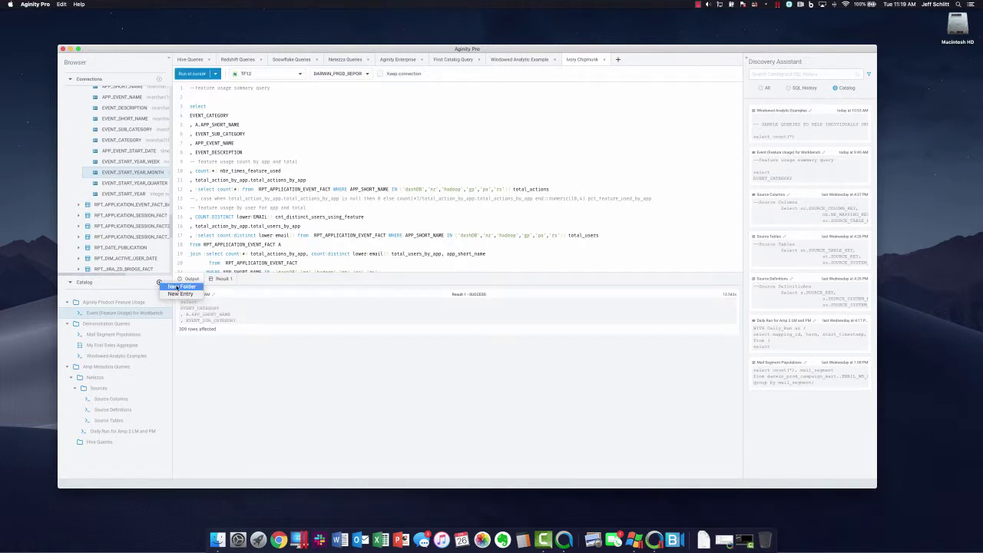
pyautogui.click(181, 286)
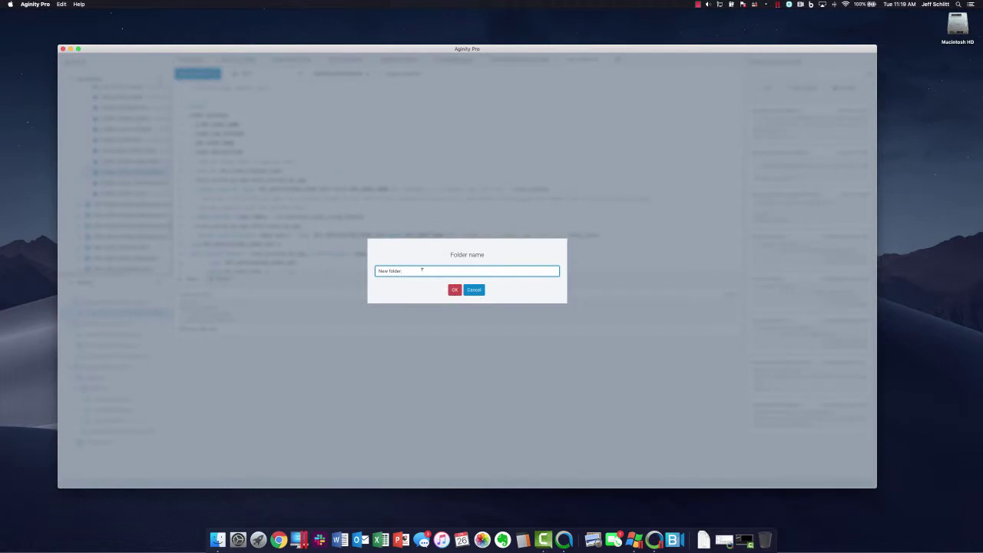
pyautogui.moveTo(422, 270); pyautogui.dragTo(357, 272)
pyautogui.write('Sample Fold')
pyautogui.click(455, 290)
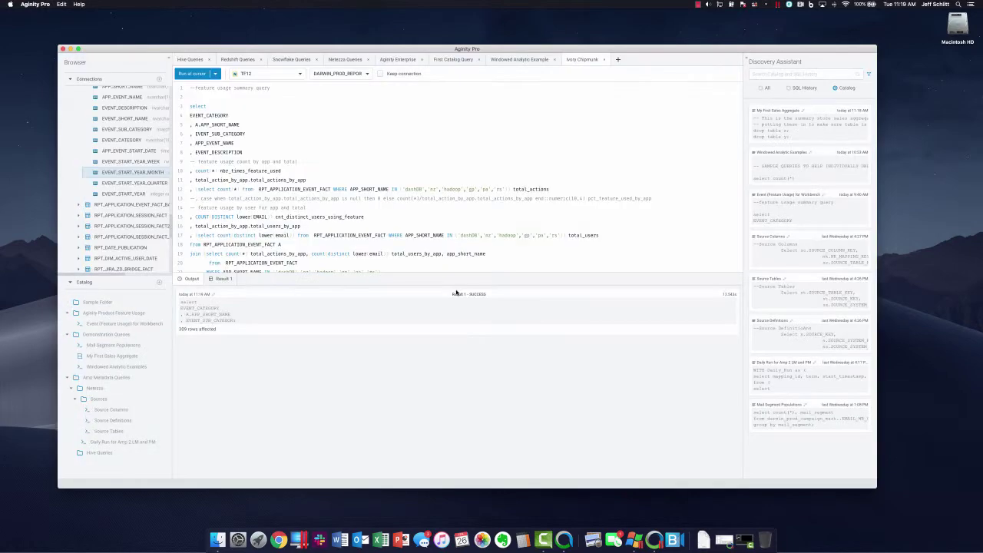
# - Create a folder named "Sub Folder" inside Sample Folder in the catalog
pyautogui.click(97, 304)
pyautogui.rightClick(97, 305)
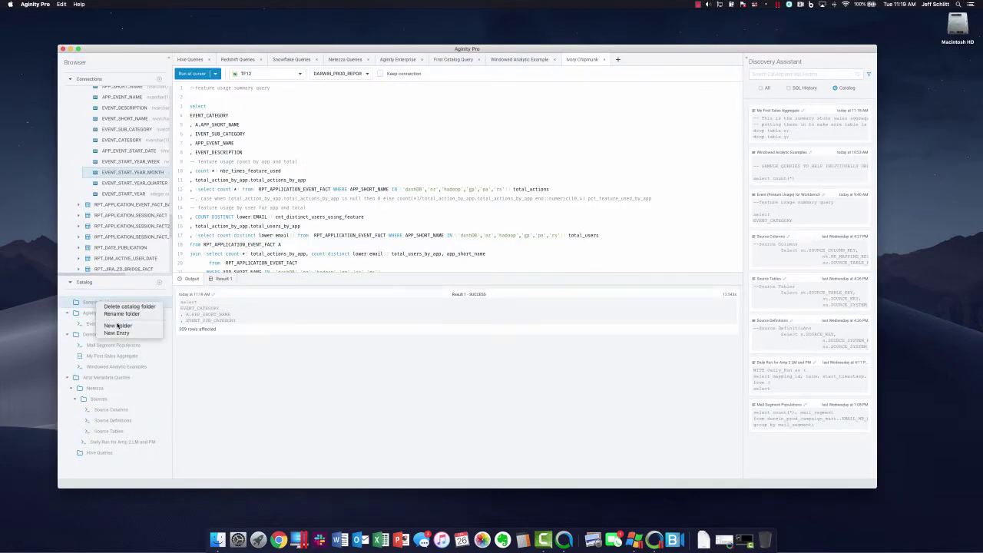
pyautogui.click(117, 326)
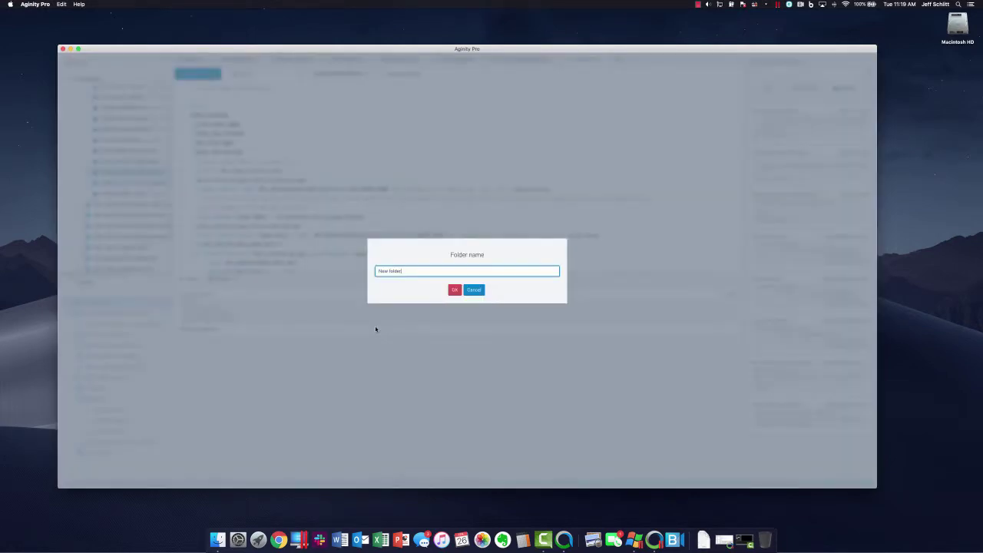
pyautogui.press('super+a')
pyautogui.write('Sub Folder')
pyautogui.click(454, 290)
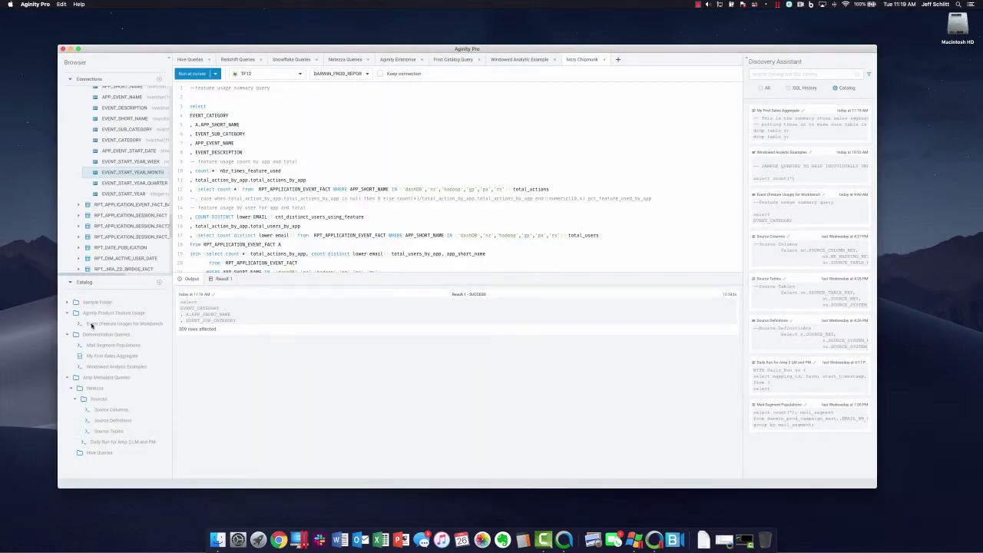
# - Start a new catalog entry inside Sub Folder and open its directory choices
pyautogui.click(65, 303)
pyautogui.rightClick(100, 313)
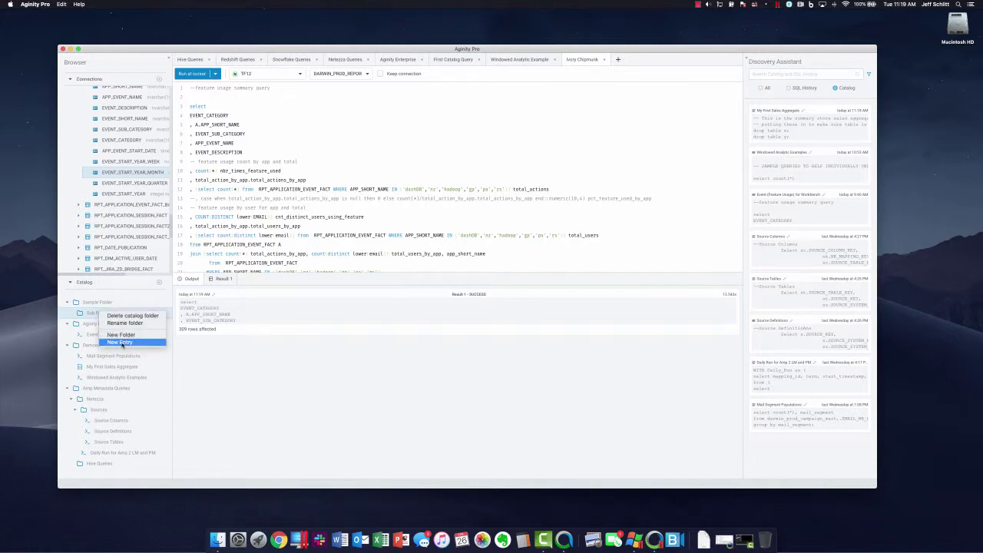
pyautogui.click(121, 342)
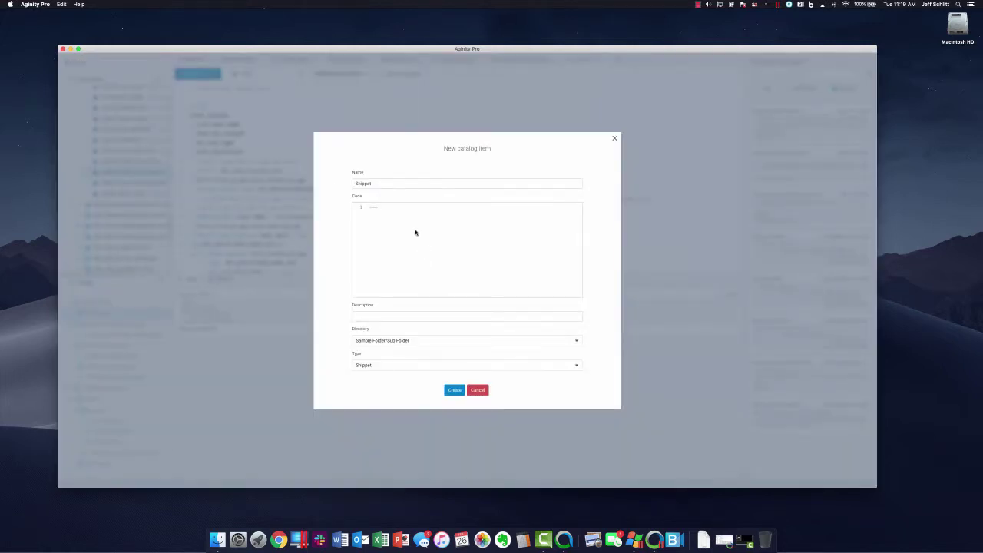
pyautogui.click(573, 343)
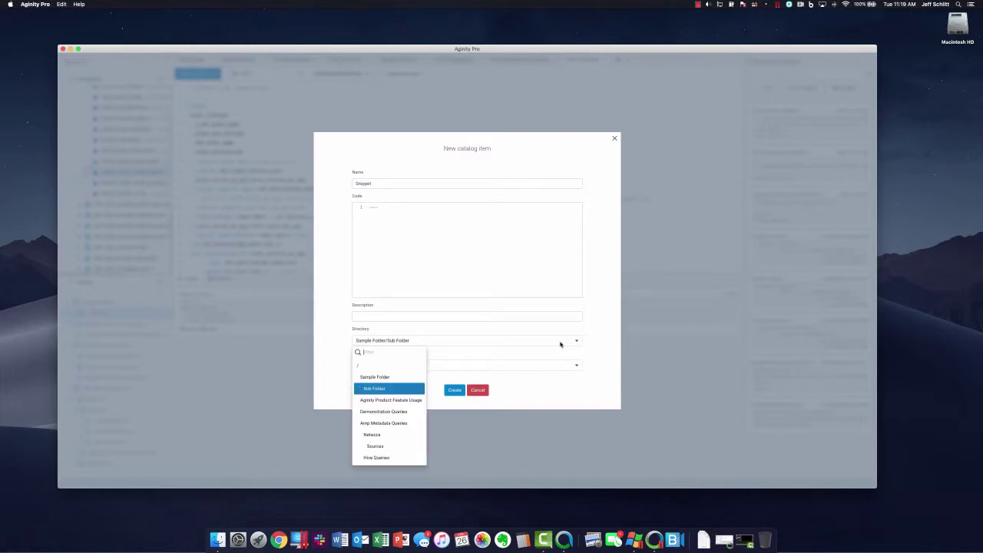